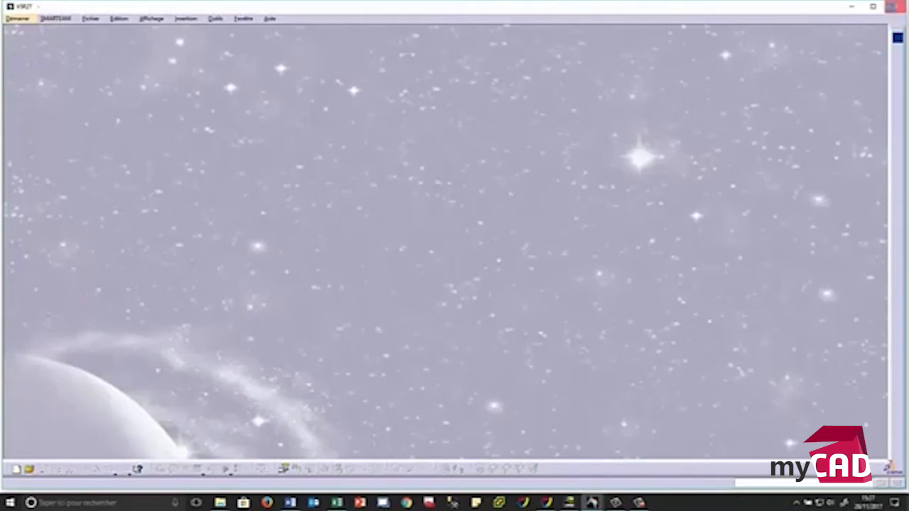
Close the CATIA session and open the V5R27 environment's settings for editing in Visiativ myLAUNCHER.
{"action": "left_click", "coordinate": [894, 8]}
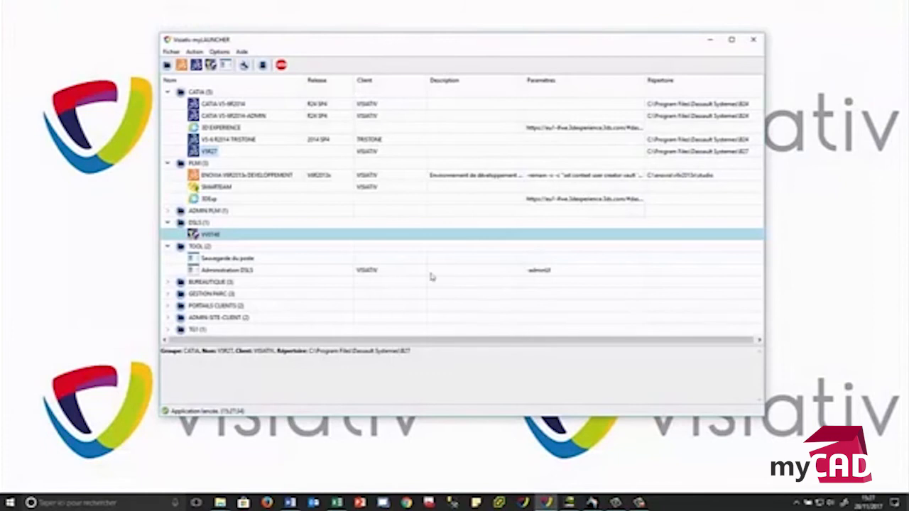
{"action": "right_click", "coordinate": [201, 152]}
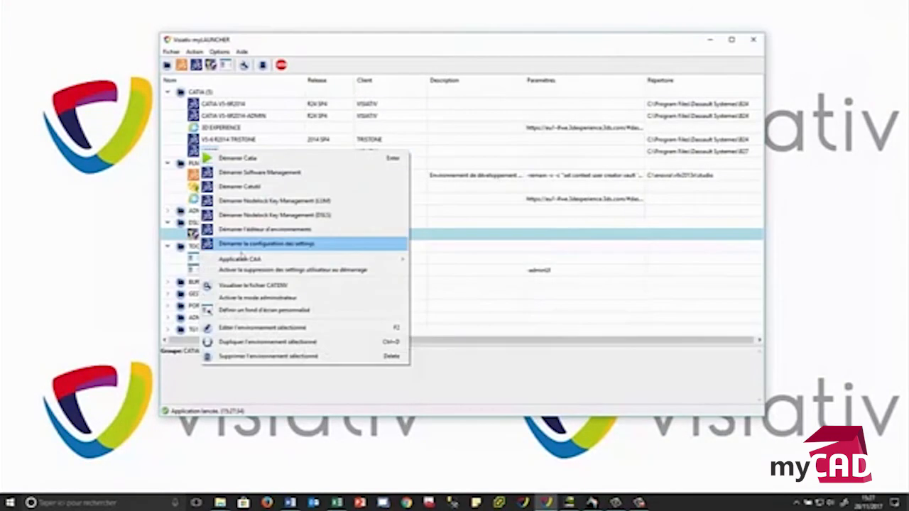
{"action": "left_click", "coordinate": [270, 328]}
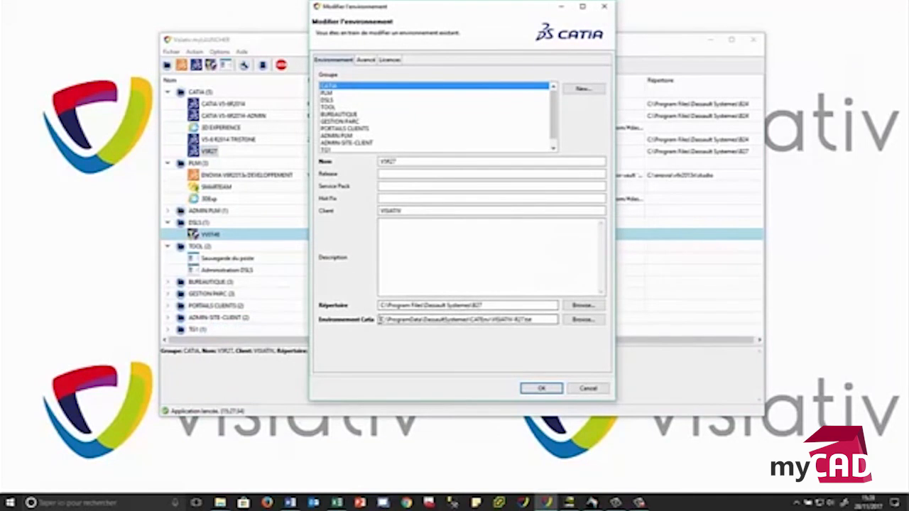
Locate the environment file VISIATIV-R27.txt from its CATIA environment path and open it for editing in Notepad.
{"action": "left_click_drag", "start_coordinate": [380, 320], "coordinate": [490, 327]}
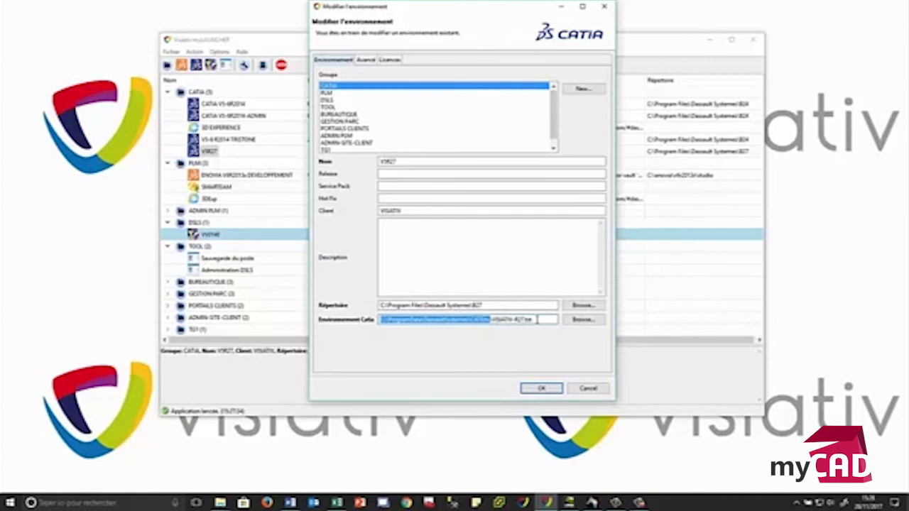
{"action": "left_click_drag", "start_coordinate": [534, 319], "coordinate": [495, 320]}
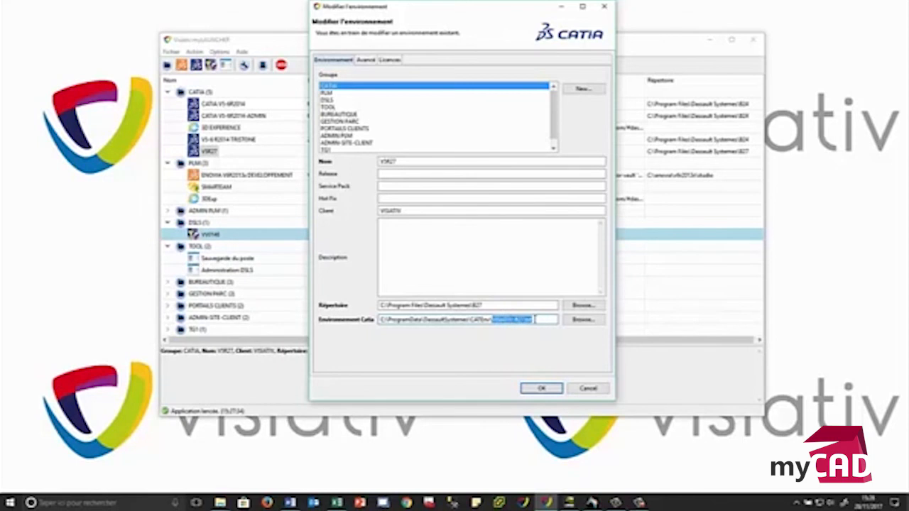
{"action": "left_click", "coordinate": [580, 320]}
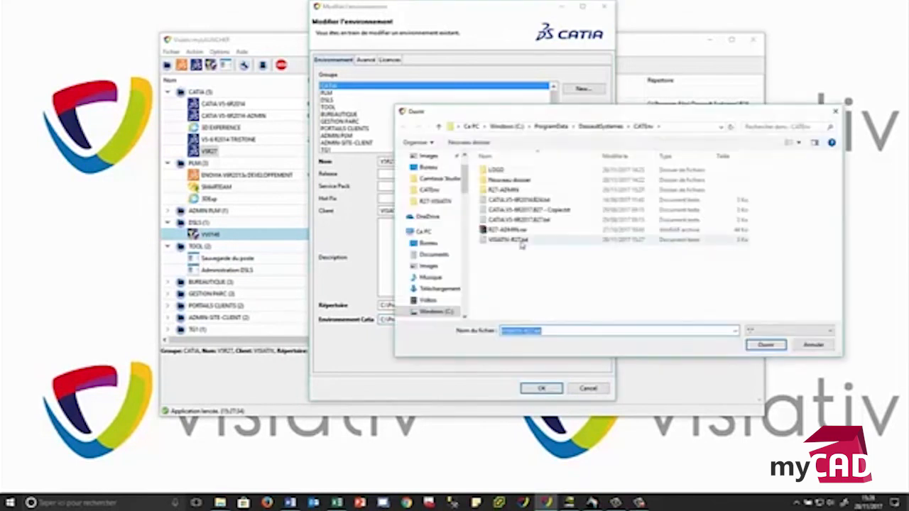
{"action": "left_click", "coordinate": [513, 240]}
{"action": "right_click", "coordinate": [514, 240]}
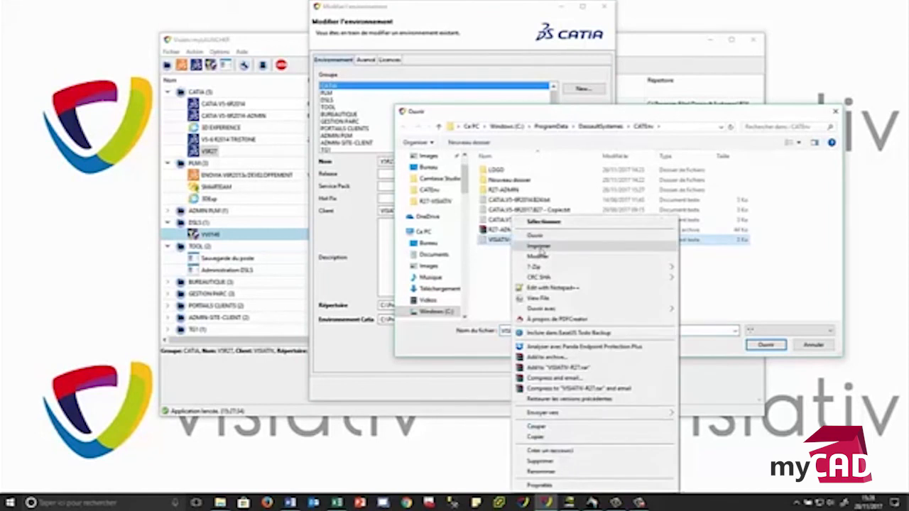
{"action": "left_click", "coordinate": [540, 256]}
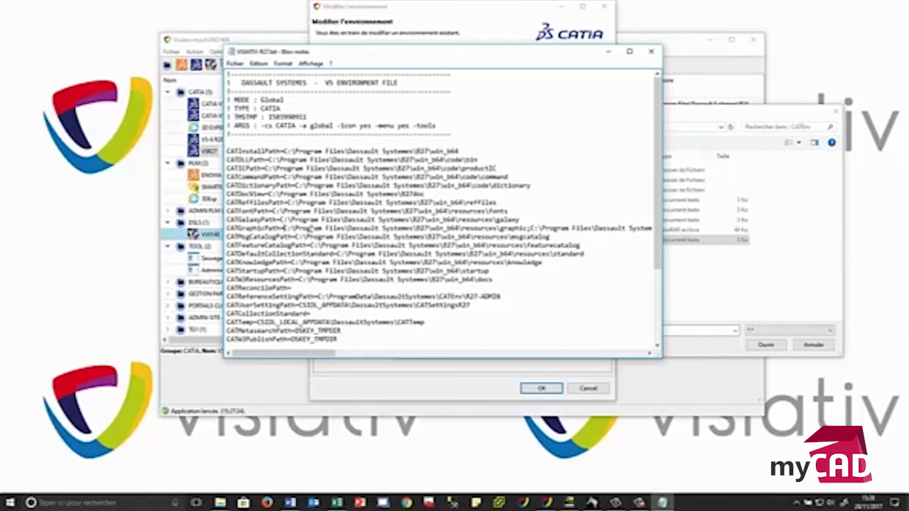
Insert C:\ProgramData\DassaultSystemes\CATEnv\LOGO\R27-VISIATIV; at the start of the CATGraphicPath value, then save and close the file.
{"action": "type", "text": "C:\\ProgramData\\DassaultSystemes\\CATEnv\\DGD\\R27-VISIATIVE\\;"}
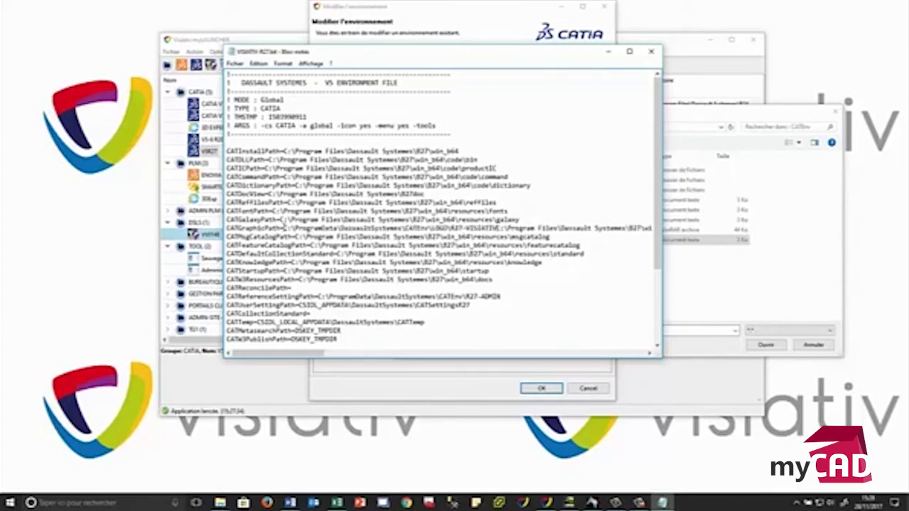
{"action": "left_click_drag", "start_coordinate": [284, 228], "coordinate": [497, 231]}
{"action": "left_click", "coordinate": [497, 231]}
{"action": "type", "text": ";"}
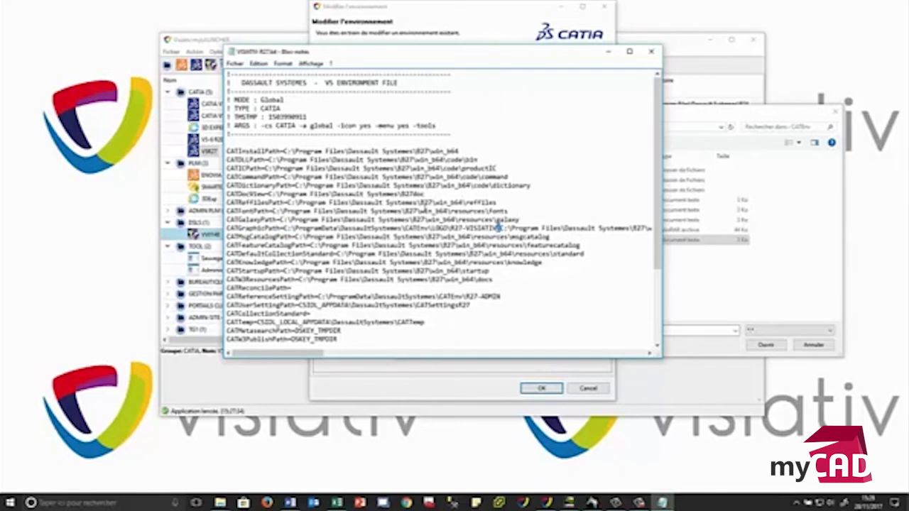
{"action": "left_click", "coordinate": [235, 63]}
{"action": "left_click", "coordinate": [253, 95]}
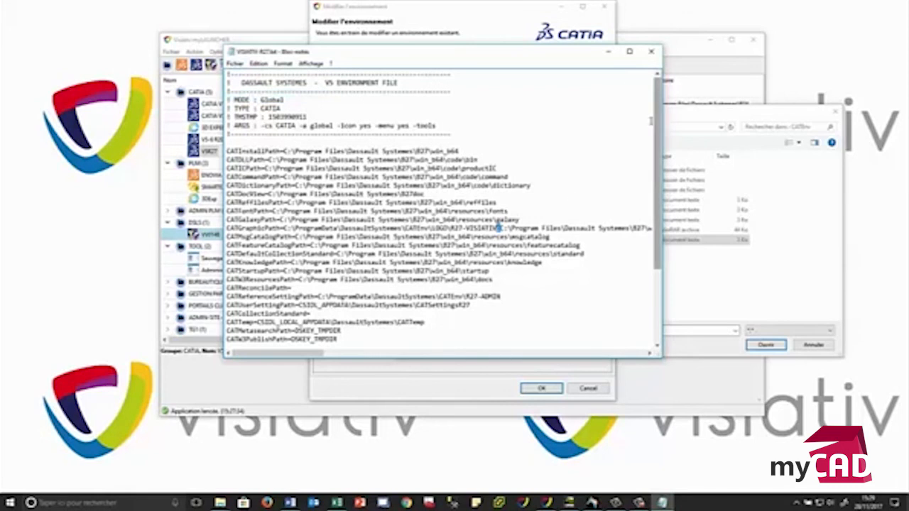
{"action": "left_click", "coordinate": [651, 52]}
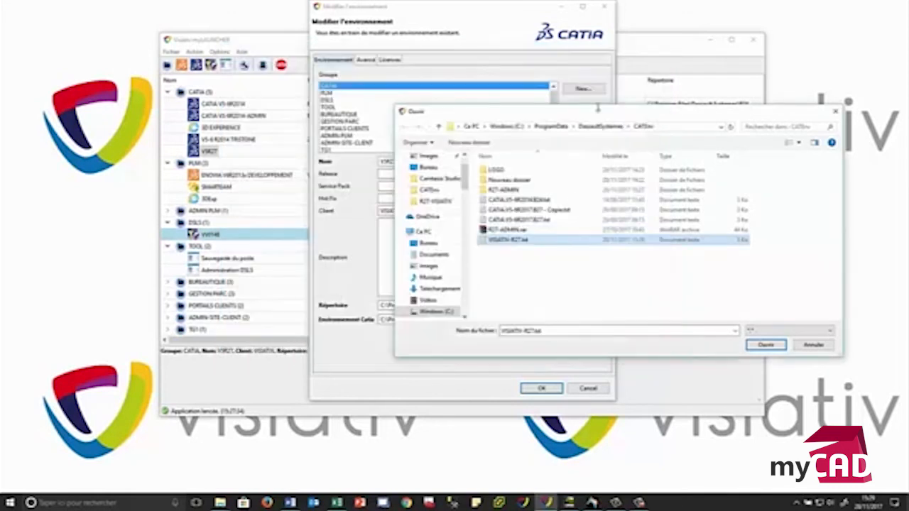
{"action": "left_click", "coordinate": [815, 346]}
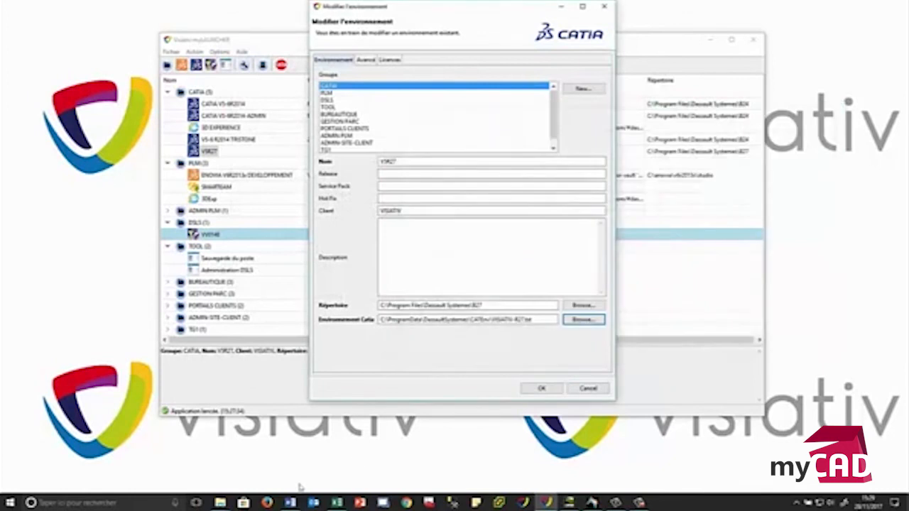
Switch to the File Explorer search results and examine the details of ClientMDIBackgroundNT.bmp.
{"action": "left_click", "coordinate": [221, 503]}
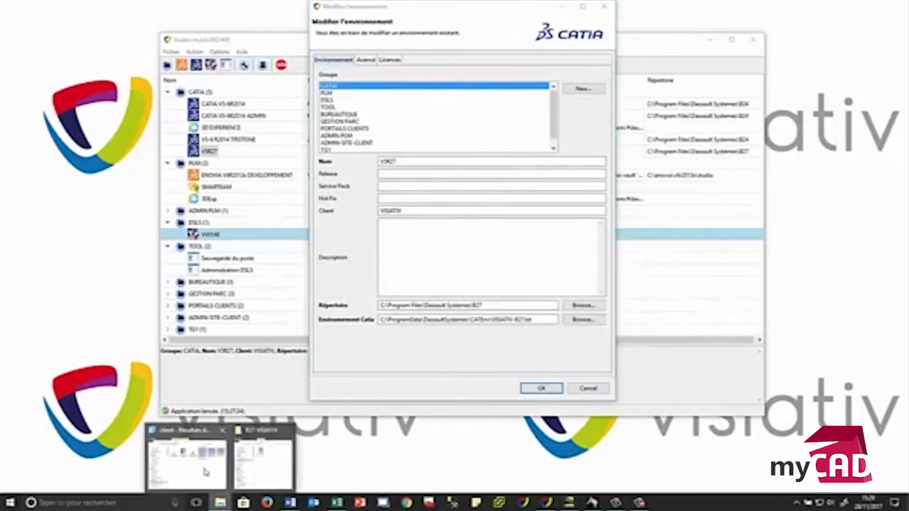
{"action": "left_click", "coordinate": [207, 469]}
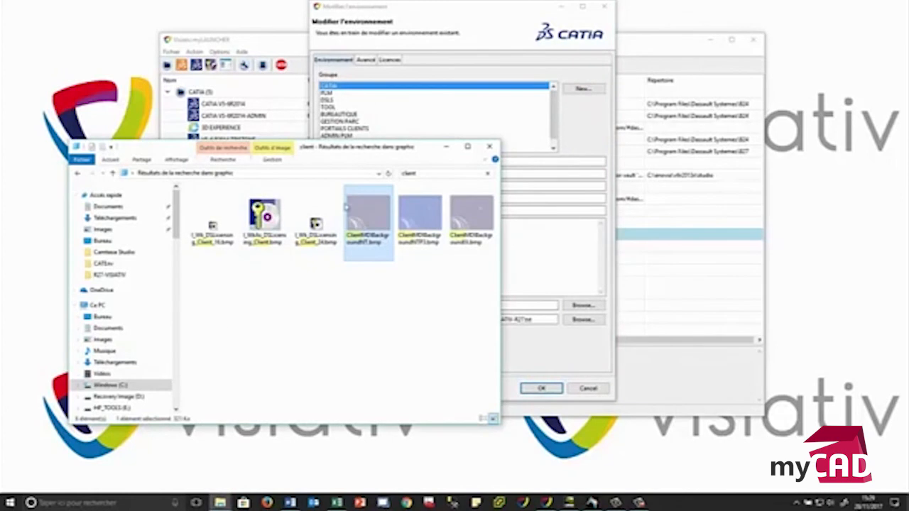
{"action": "mouse_move", "coordinate": [372, 243]}
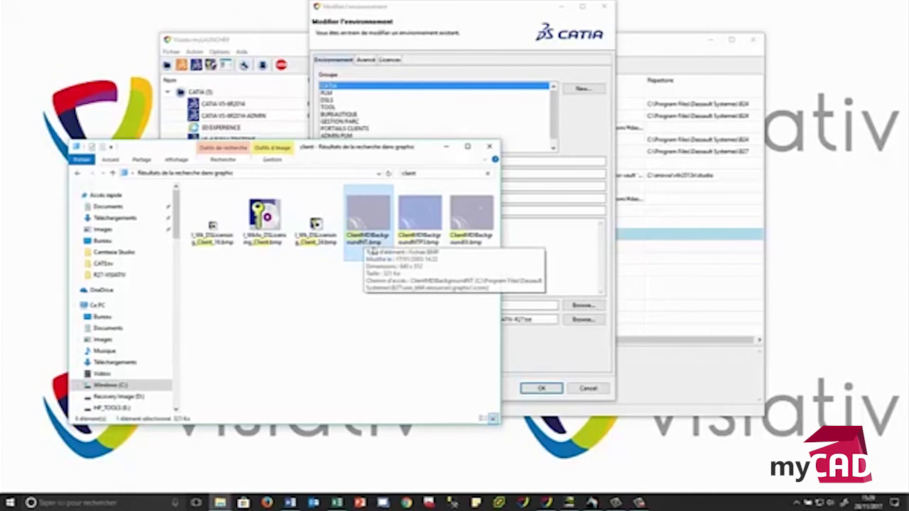
Go to the folder C:\Program Files\Dassault Systemes\B27\win_b64\resources\graphic.
{"action": "left_click", "coordinate": [114, 387]}
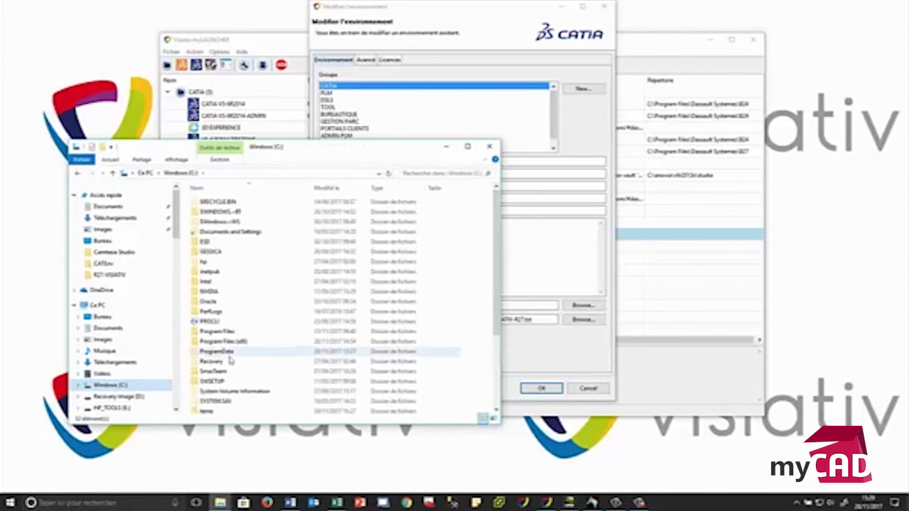
{"action": "left_click", "coordinate": [226, 332]}
{"action": "double_click", "coordinate": [225, 333]}
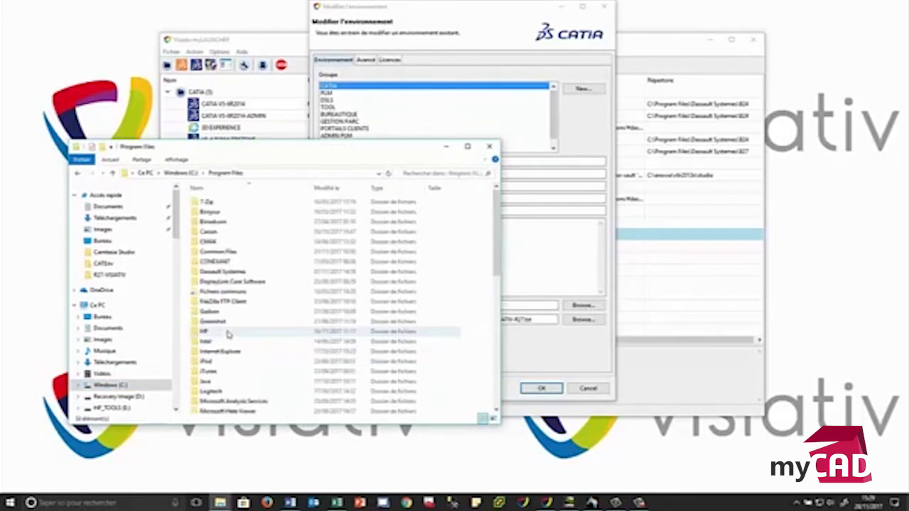
{"action": "double_click", "coordinate": [226, 273]}
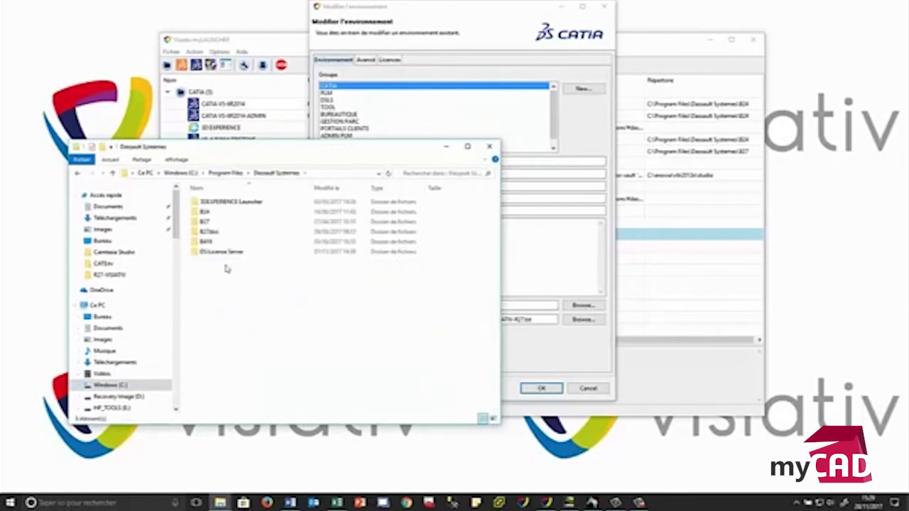
{"action": "left_click", "coordinate": [209, 223]}
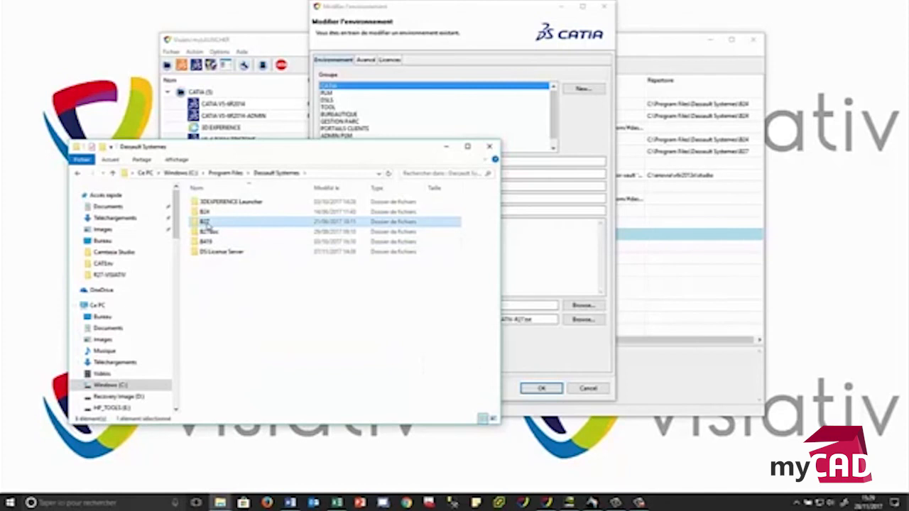
{"action": "double_click", "coordinate": [206, 223]}
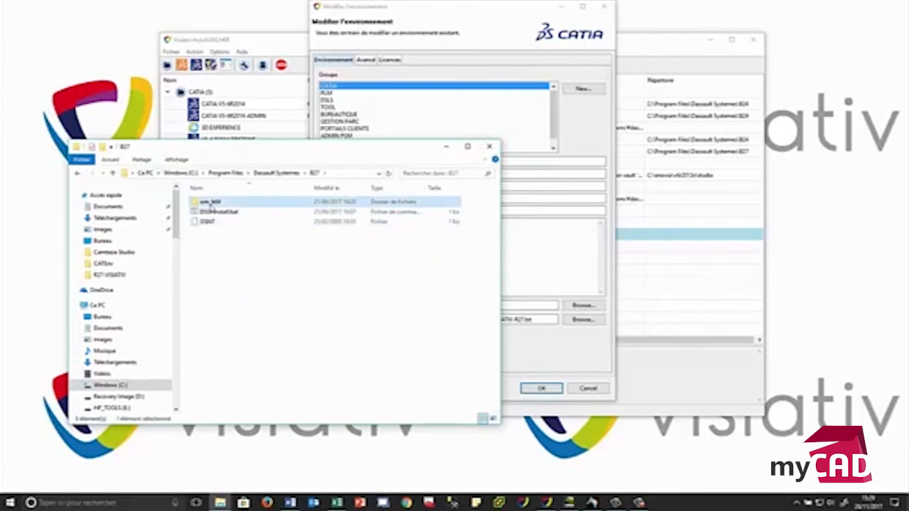
{"action": "double_click", "coordinate": [207, 203]}
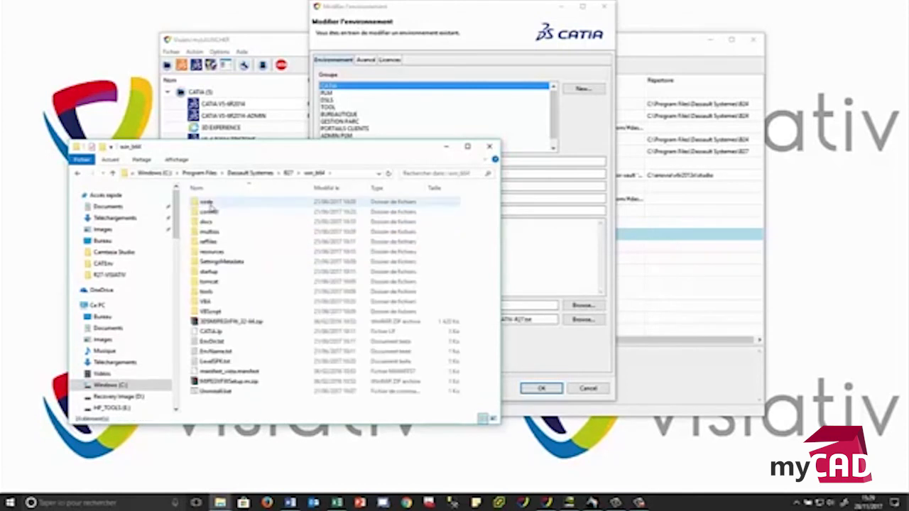
{"action": "double_click", "coordinate": [212, 254]}
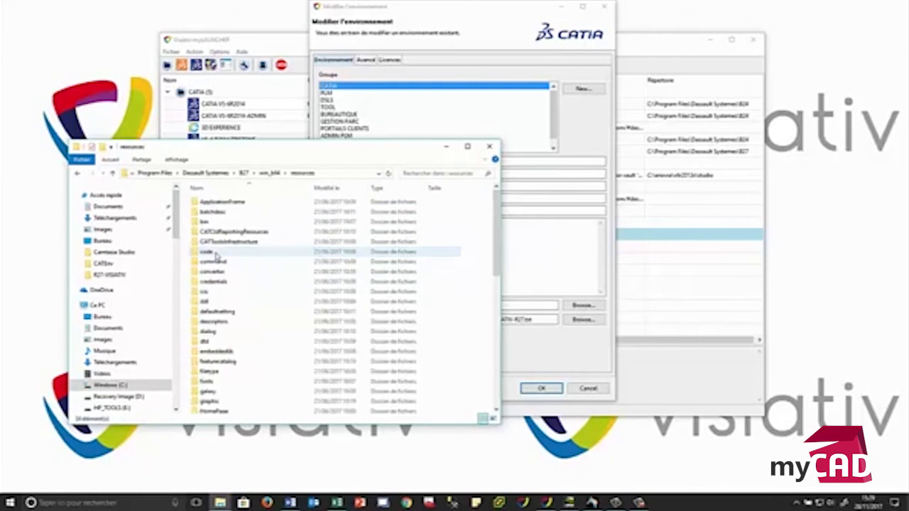
{"action": "left_click", "coordinate": [257, 282]}
{"action": "type", "text": "graphic"}
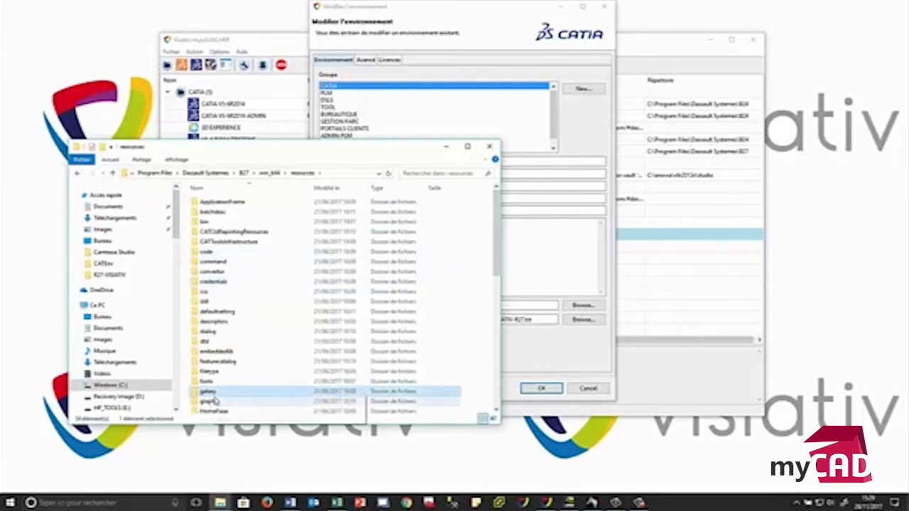
{"action": "key", "text": "Return"}
Search the graphic folder for "client" and copy the file ClientMDIBackgroundNT.bmp.
{"action": "left_click", "coordinate": [420, 172]}
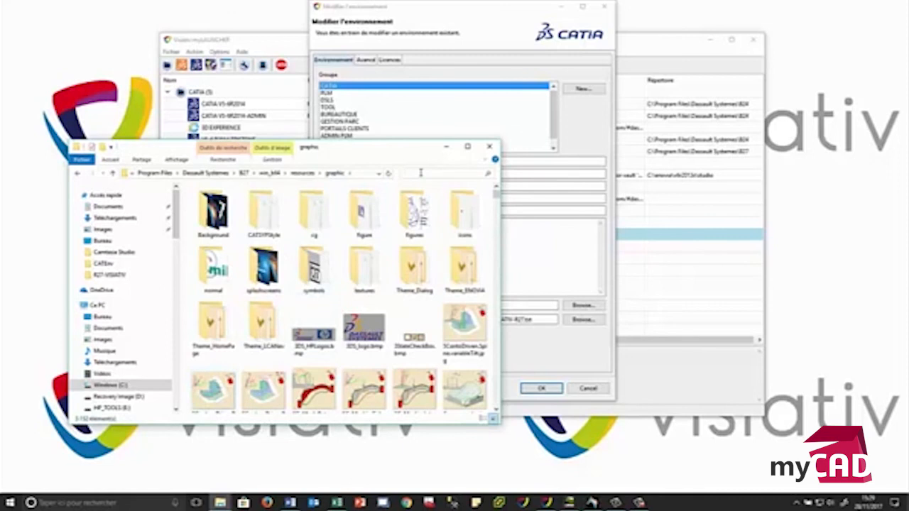
{"action": "type", "text": "client"}
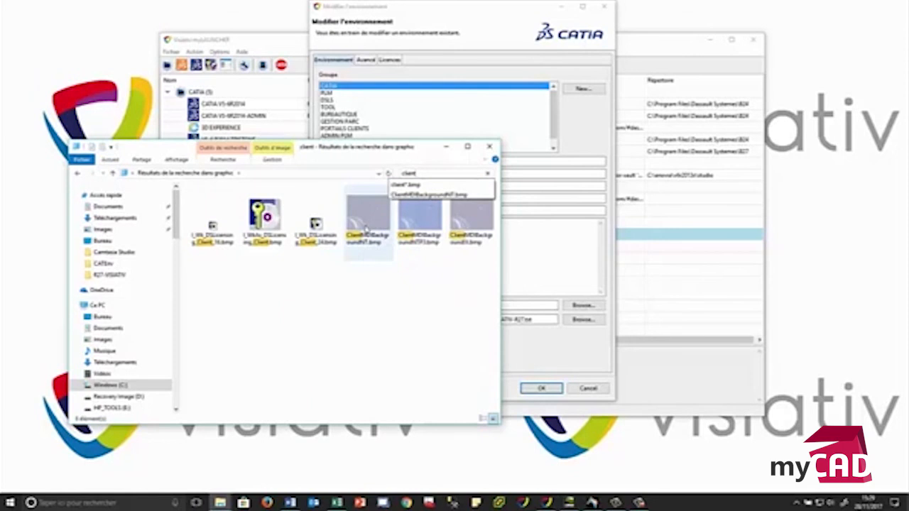
{"action": "mouse_move", "coordinate": [366, 228]}
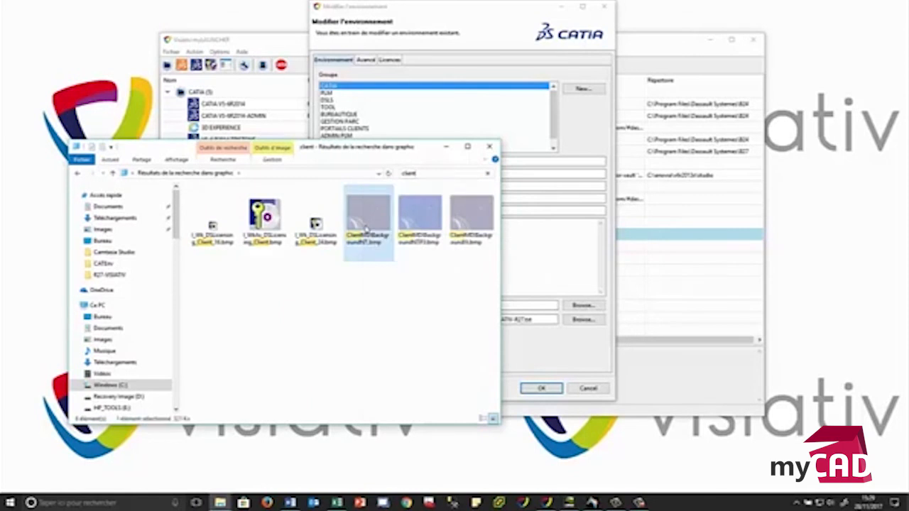
{"action": "right_click", "coordinate": [366, 228]}
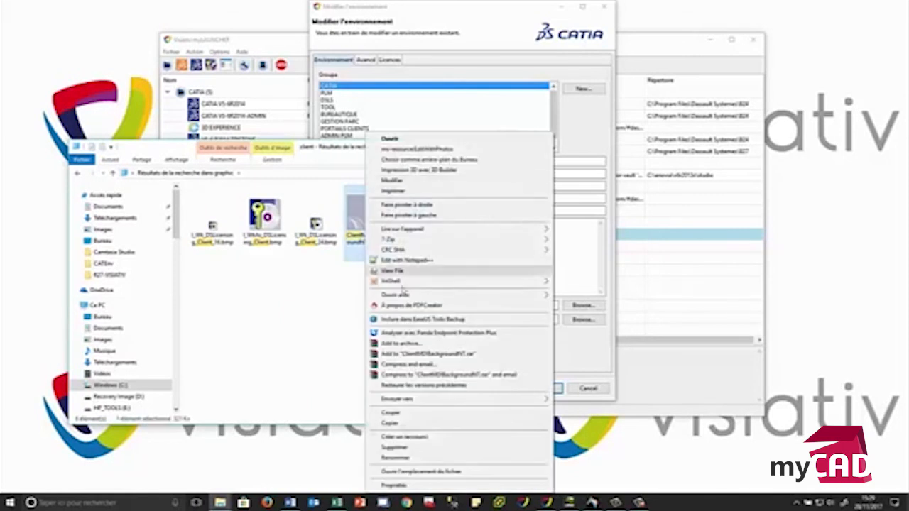
{"action": "left_click", "coordinate": [391, 423]}
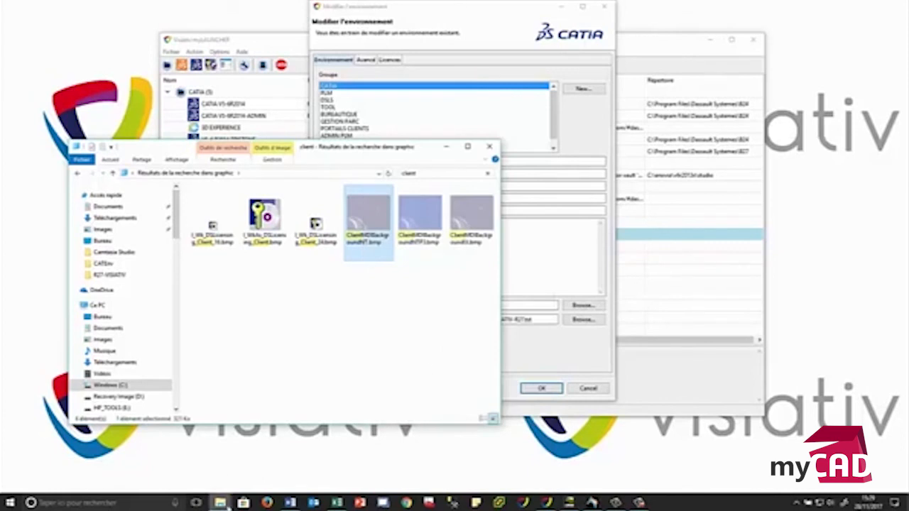
Paste the bitmap into the CATEnv\LOGO\R27-VISIATIV folder and open the copy for editing in Paint.
{"action": "mouse_move", "coordinate": [221, 502]}
{"action": "left_click", "coordinate": [280, 463]}
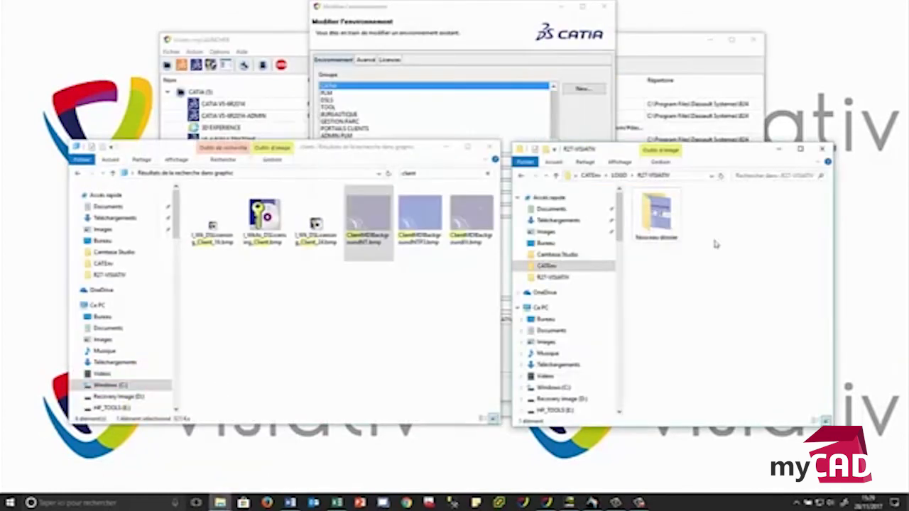
{"action": "left_click", "coordinate": [686, 176]}
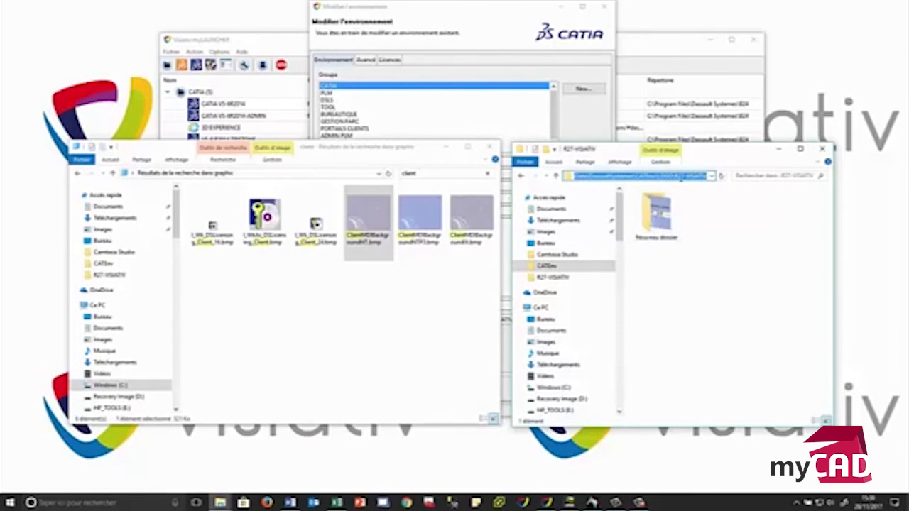
{"action": "right_click", "coordinate": [702, 265]}
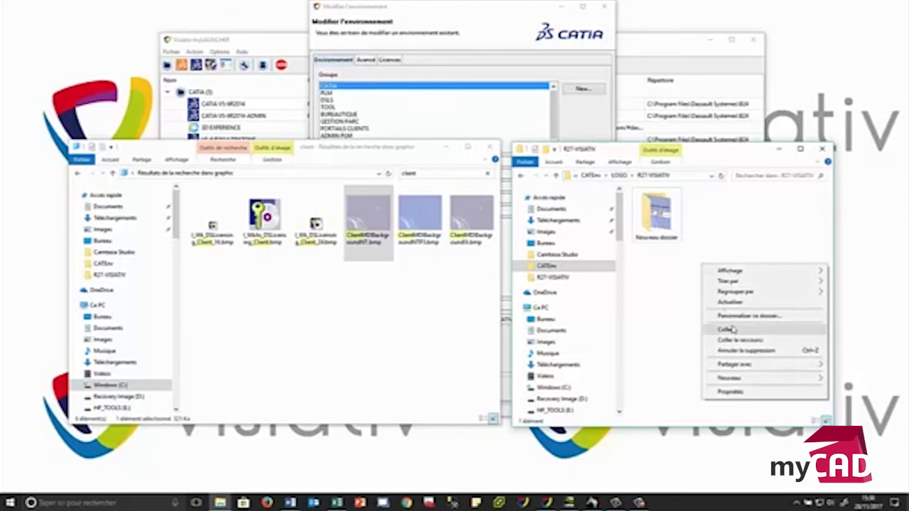
{"action": "left_click", "coordinate": [733, 330]}
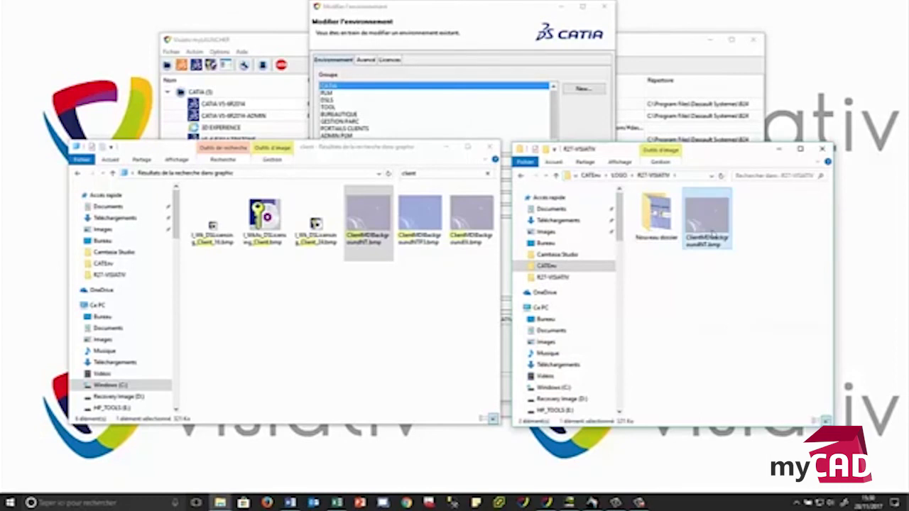
{"action": "right_click", "coordinate": [715, 244]}
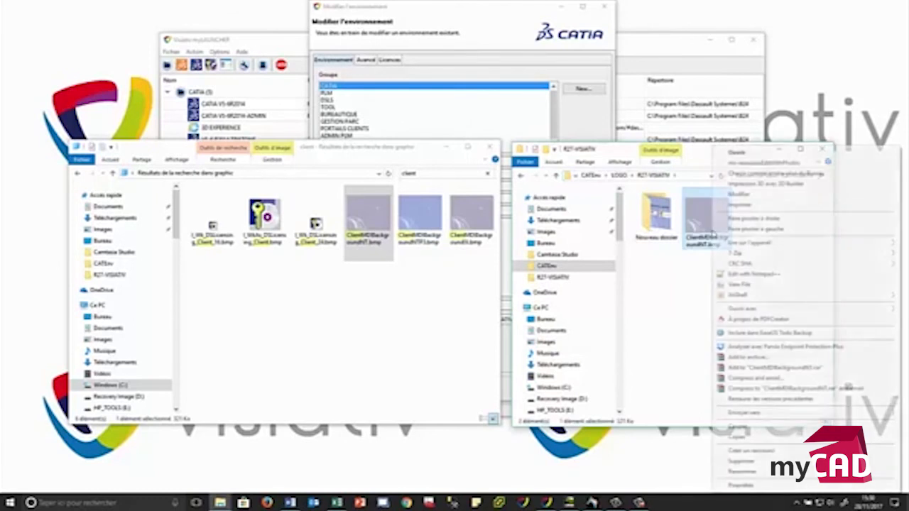
{"action": "left_click", "coordinate": [737, 194]}
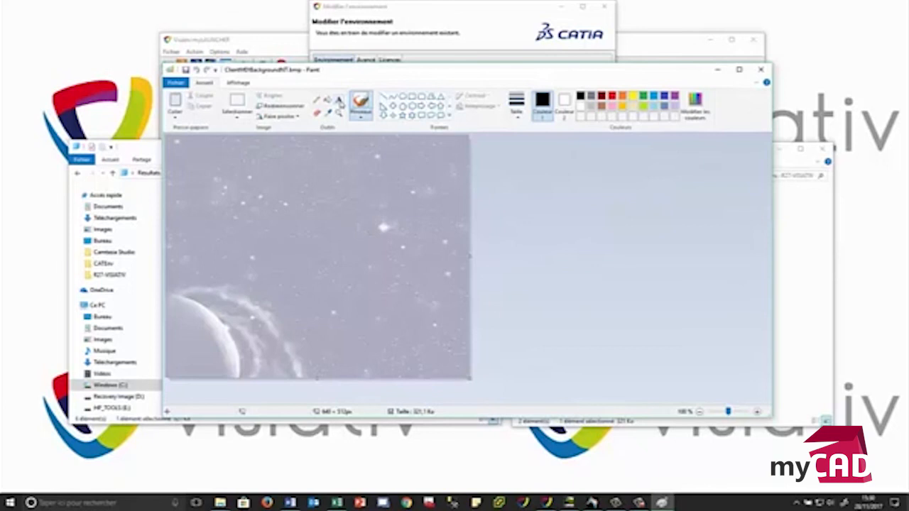
Add the text "CATIA V5-6 R2017" across the upper part of the background image, above the planet.
{"action": "left_click", "coordinate": [339, 100]}
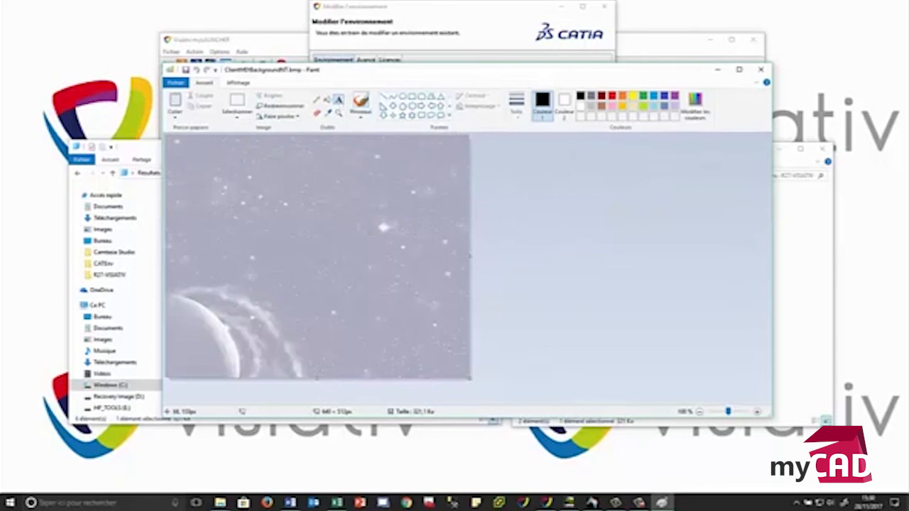
{"action": "left_click", "coordinate": [173, 211]}
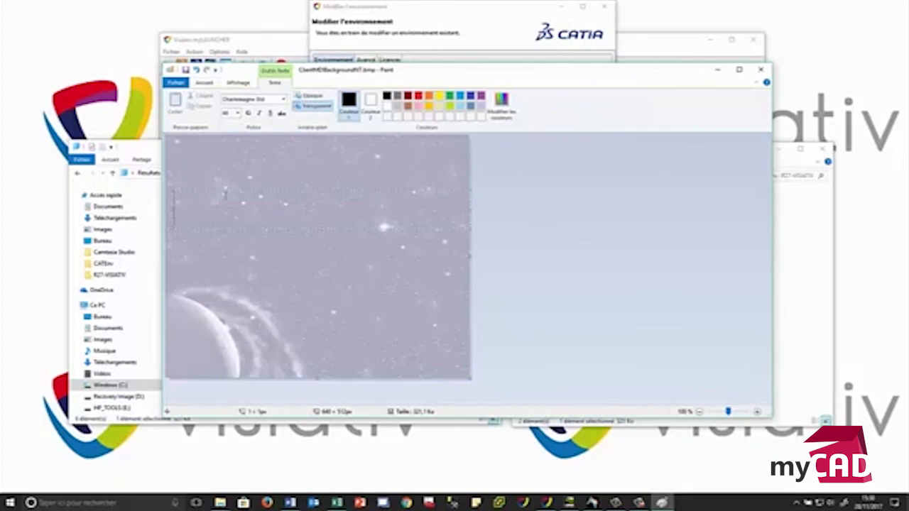
{"action": "type", "text": "CA"}
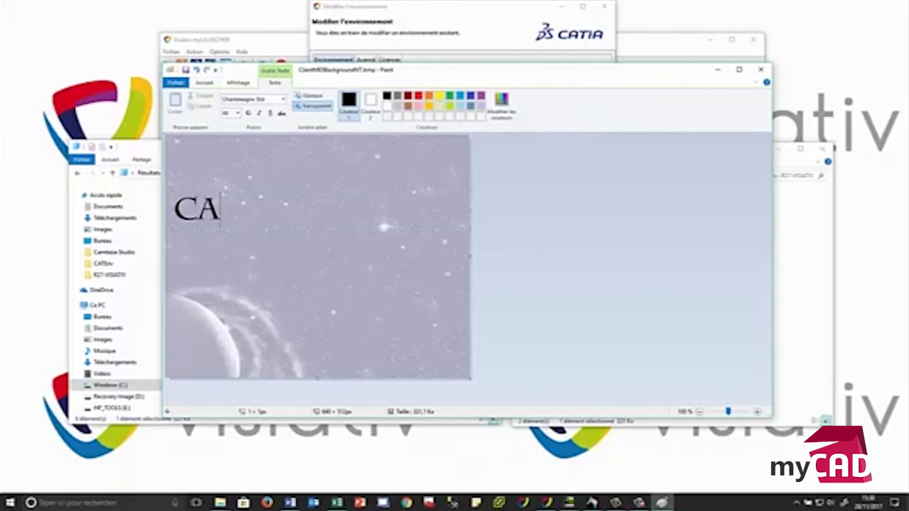
{"action": "type", "text": "TIA V"}
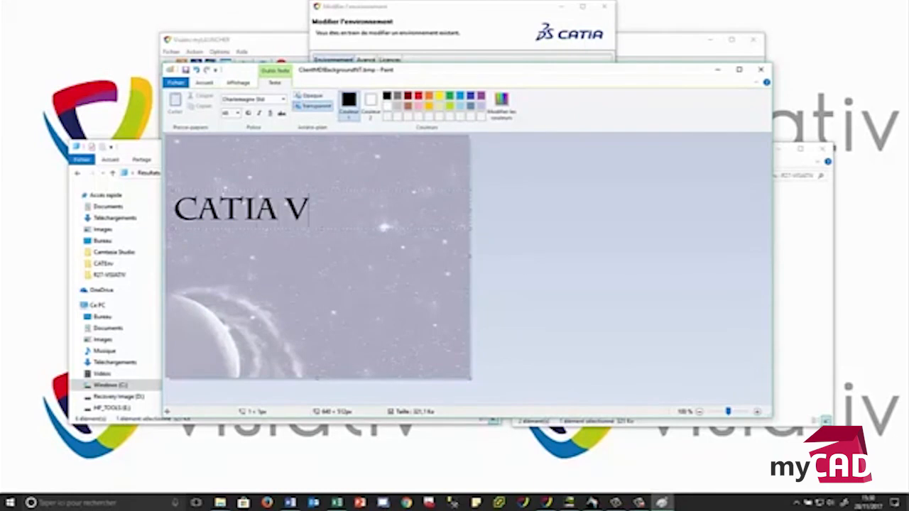
{"action": "type", "text": "5-6"}
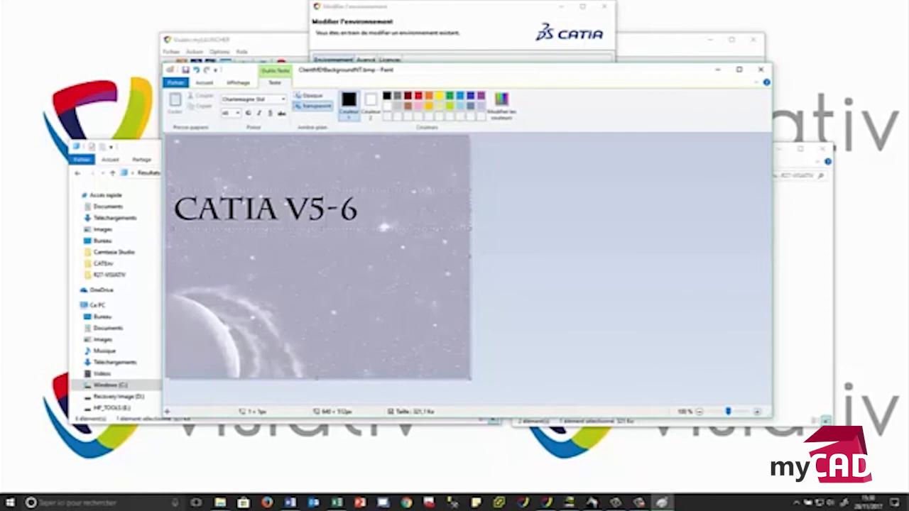
{"action": "type", "text": " R2"}
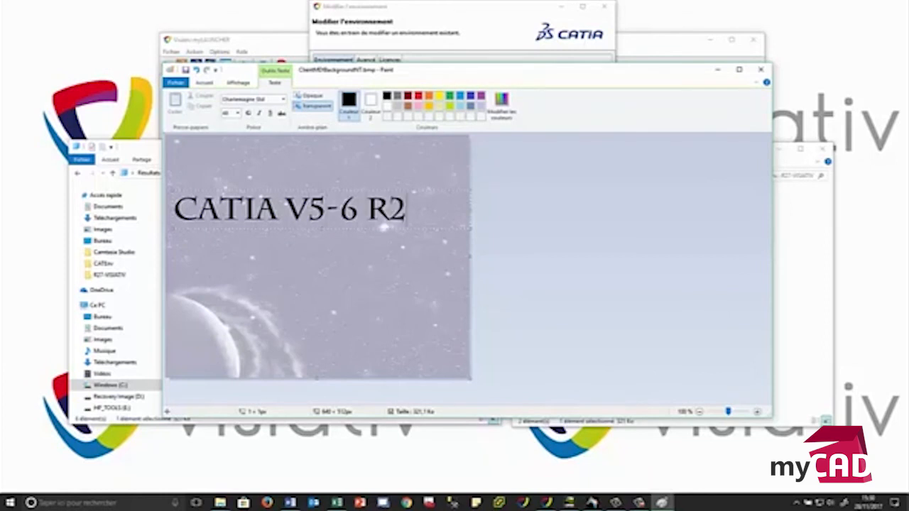
{"action": "type", "text": "017"}
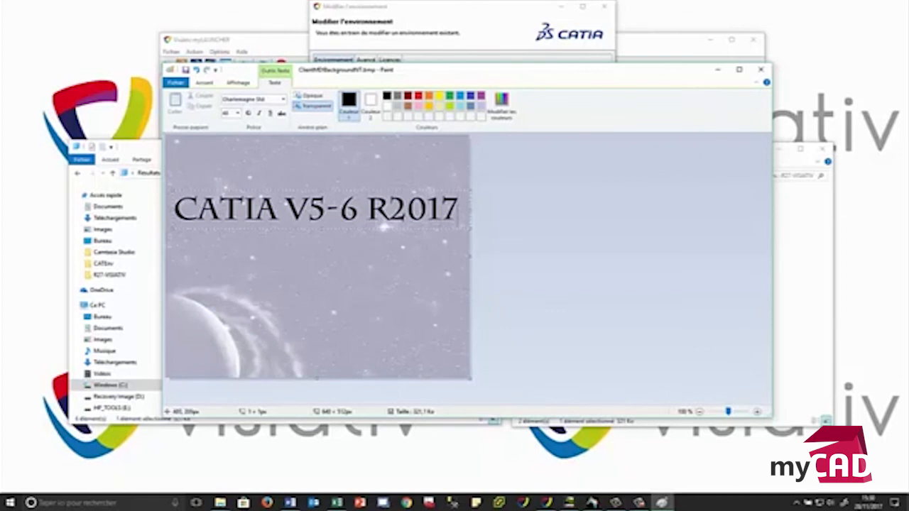
{"action": "left_click", "coordinate": [346, 246]}
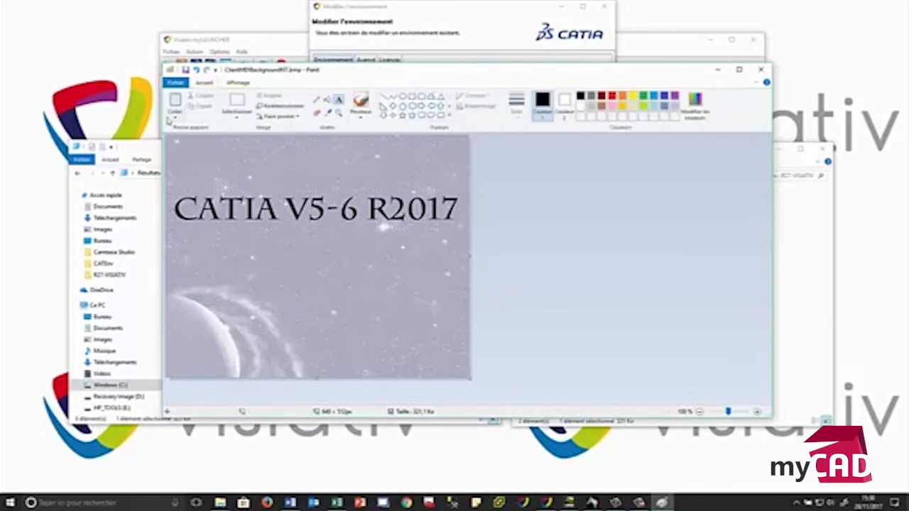
Save the image over ClientMDIBackgroundNT.bmp in the R27-VISIATIV folder as a 24-bit bitmap and close Paint.
{"action": "left_click", "coordinate": [175, 83]}
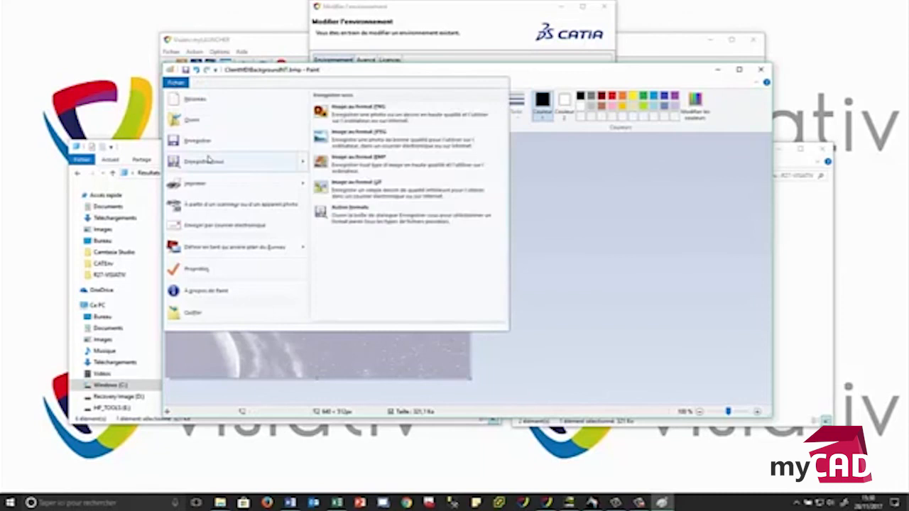
{"action": "left_click", "coordinate": [209, 160]}
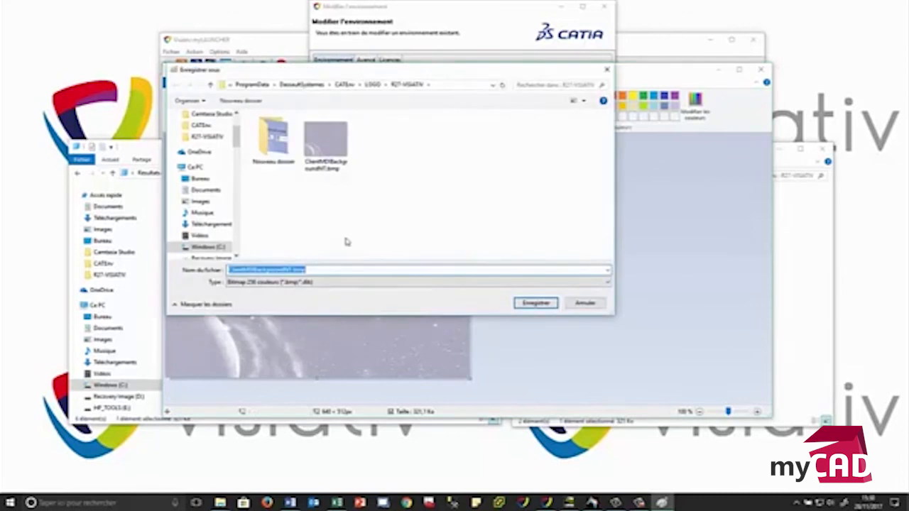
{"action": "left_click", "coordinate": [310, 284]}
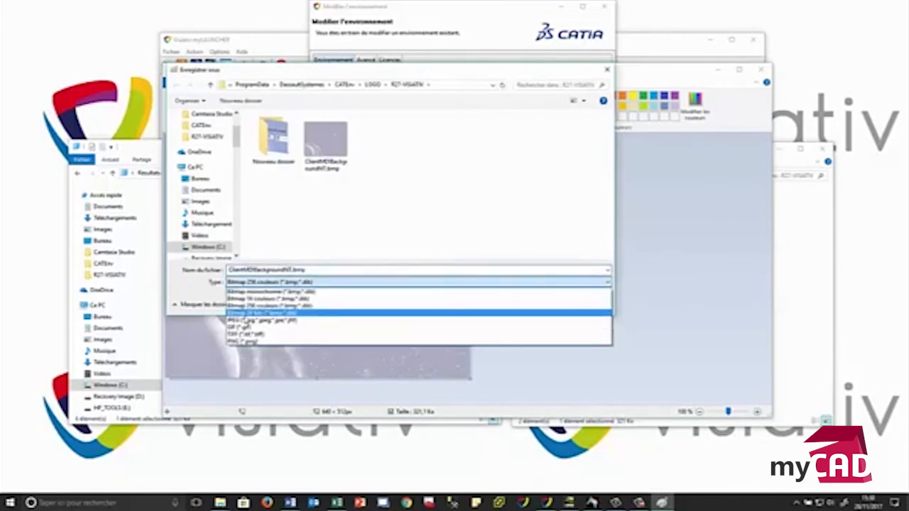
{"action": "left_click", "coordinate": [263, 313]}
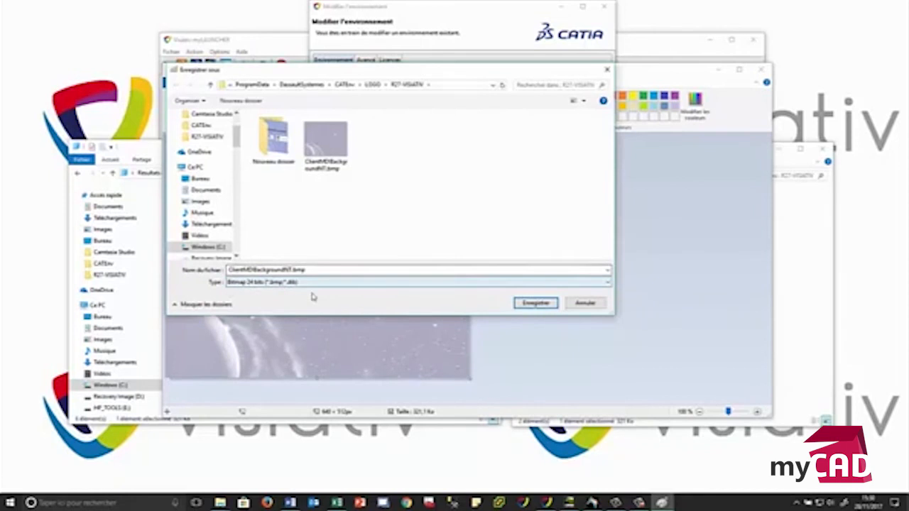
{"action": "left_click", "coordinate": [538, 305]}
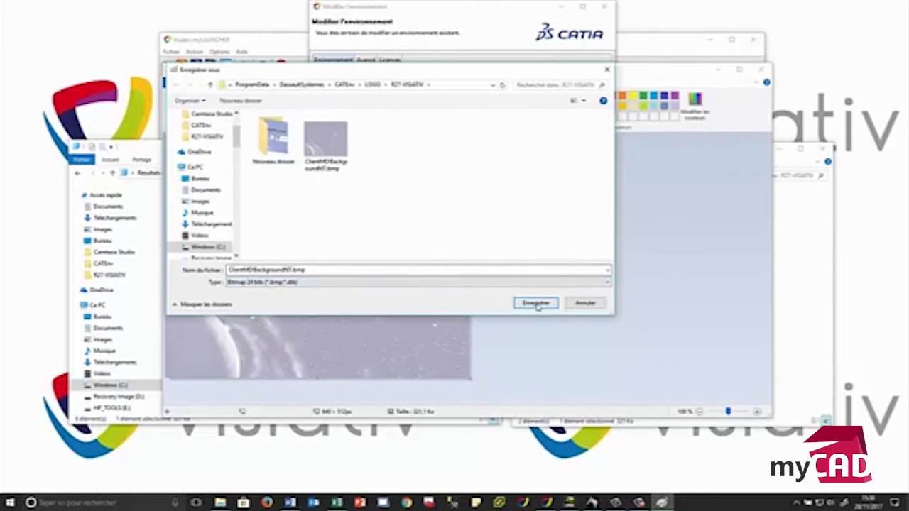
{"action": "left_click", "coordinate": [473, 251]}
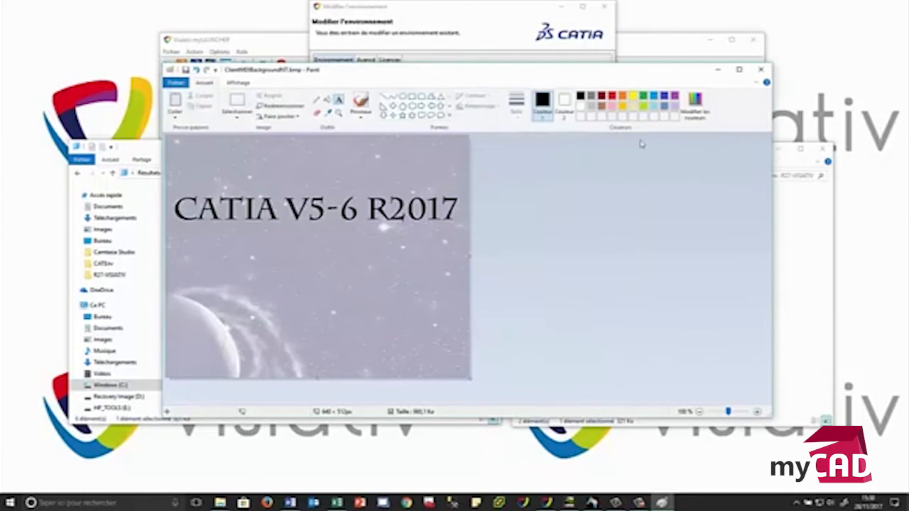
{"action": "left_click", "coordinate": [760, 69]}
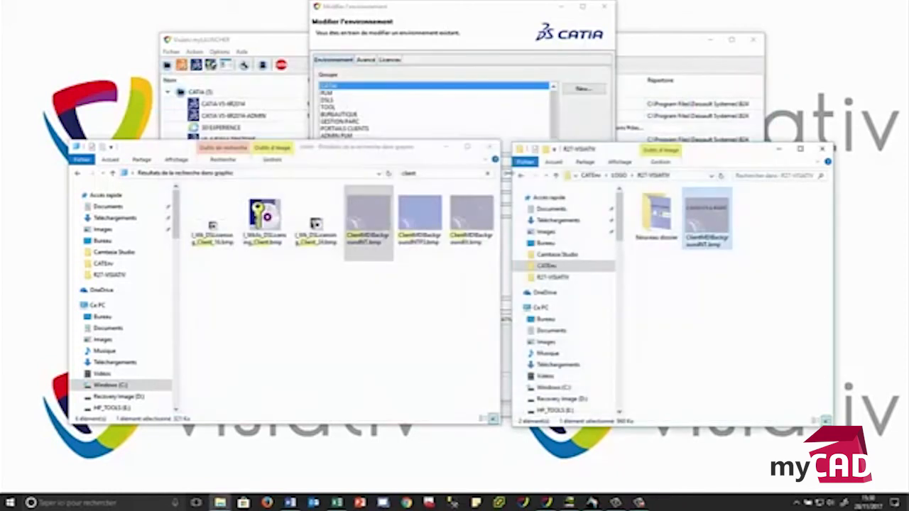
Minimise both File Explorer windows, close the environment editor and launch the V5R27 environment from Visiativ myLAUNCHER.
{"action": "left_click", "coordinate": [446, 148]}
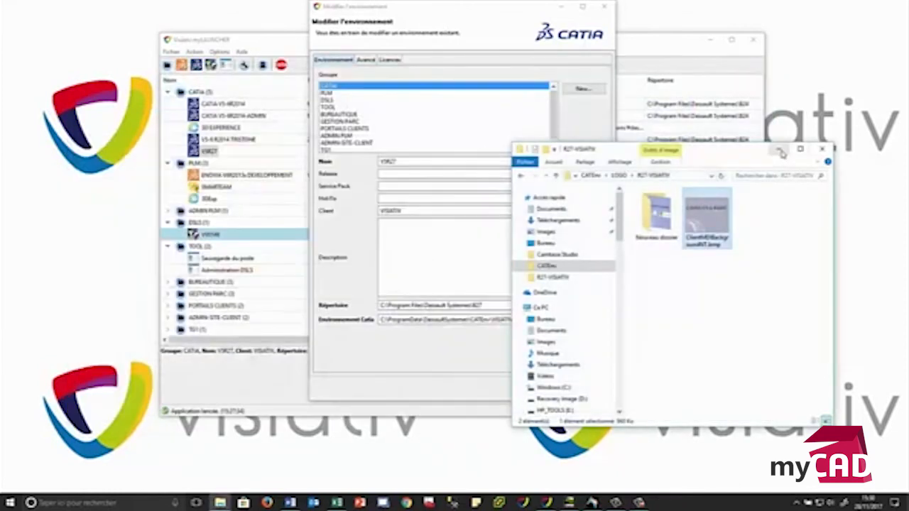
{"action": "left_click", "coordinate": [780, 152]}
{"action": "left_click", "coordinate": [601, 7]}
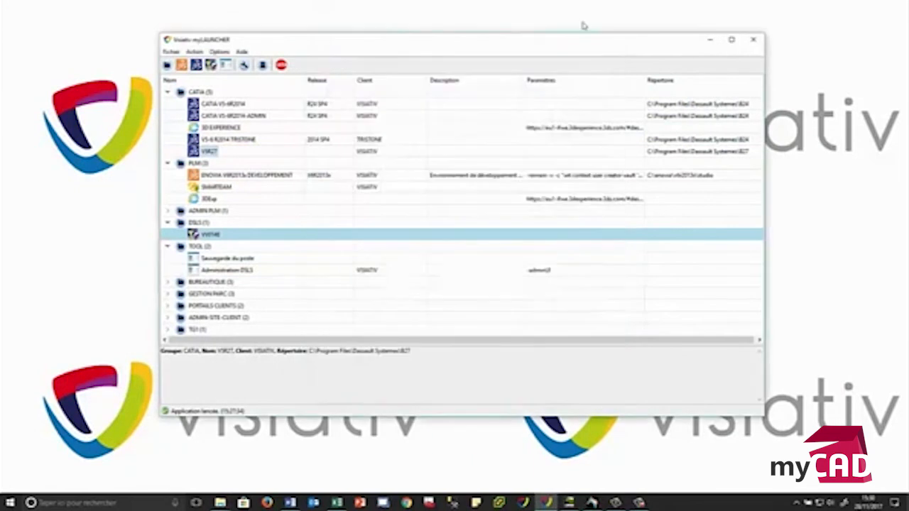
{"action": "right_click", "coordinate": [211, 151]}
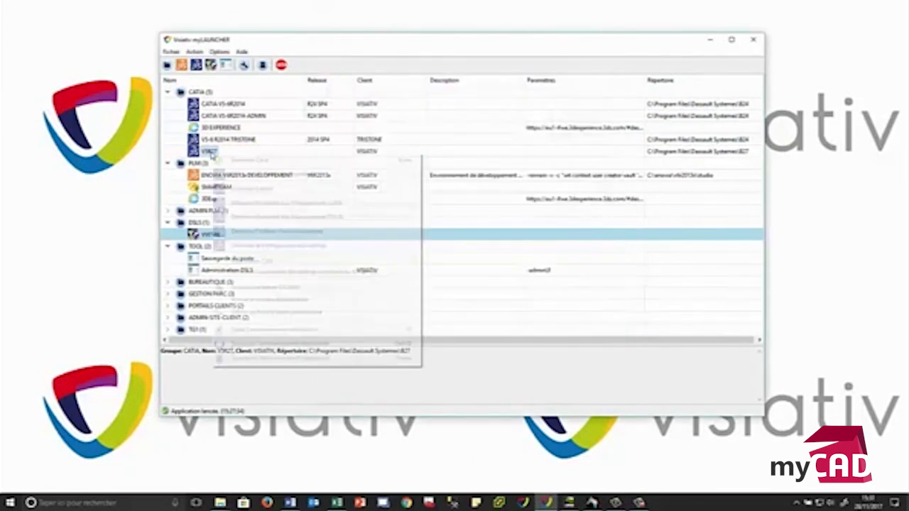
{"action": "left_click", "coordinate": [248, 162]}
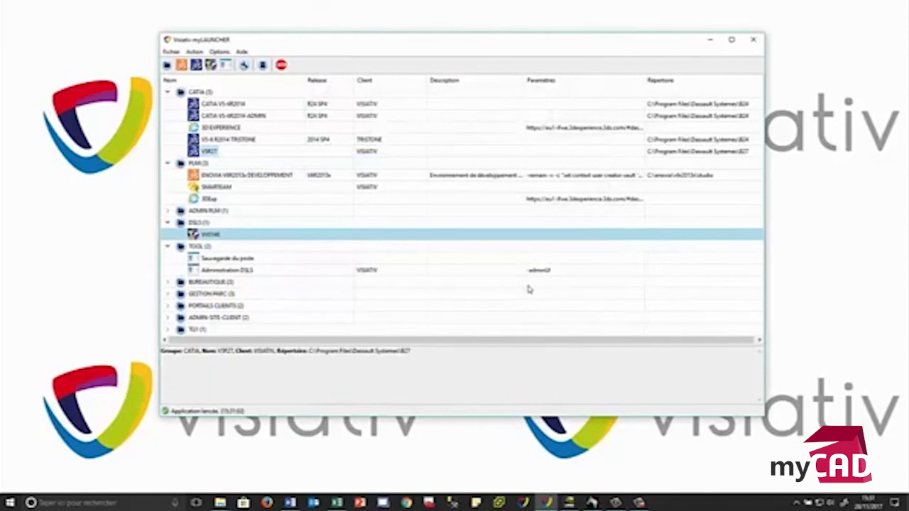